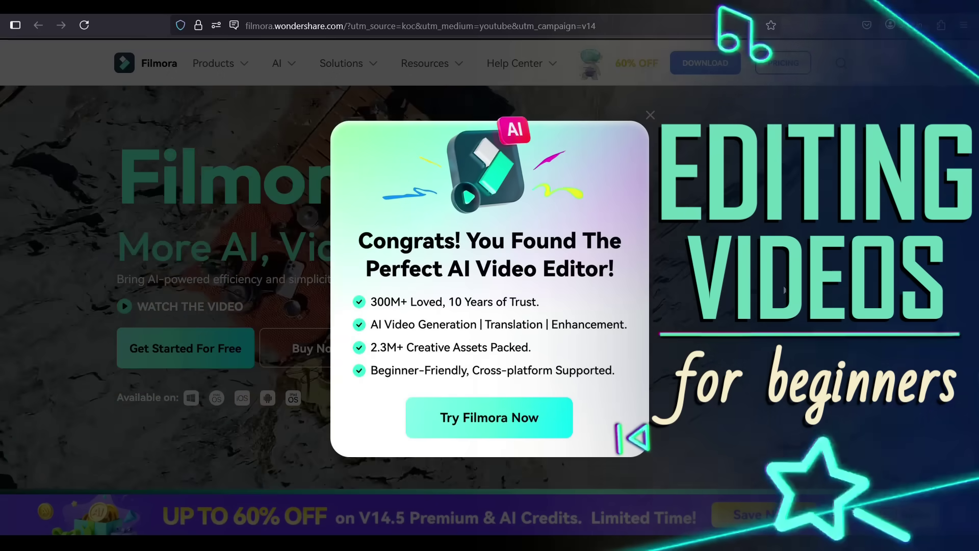
Dismiss the Filmora site's promo popup and download the free Filmora 14 installer in Firefox.
{"action": "left_click", "coordinate": [780, 278]}
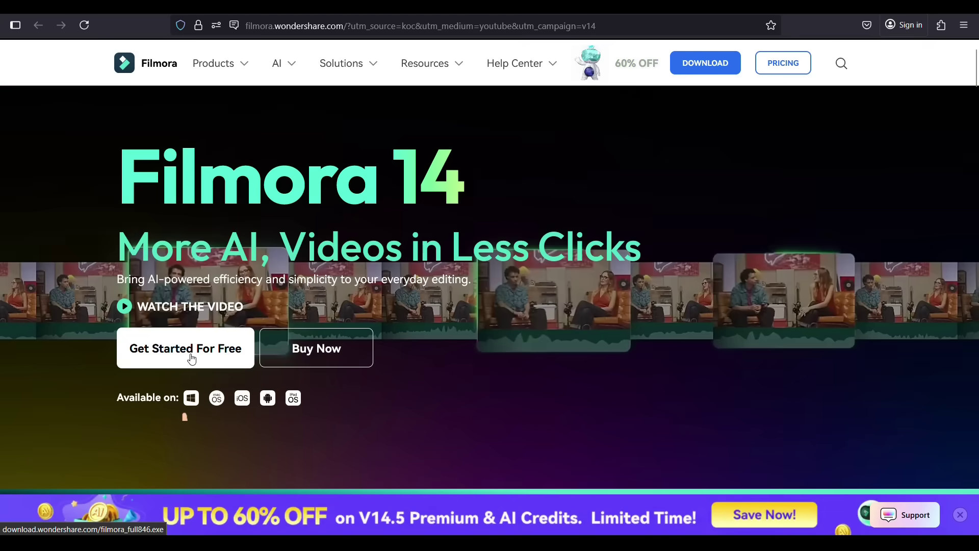
{"action": "left_click", "coordinate": [191, 357]}
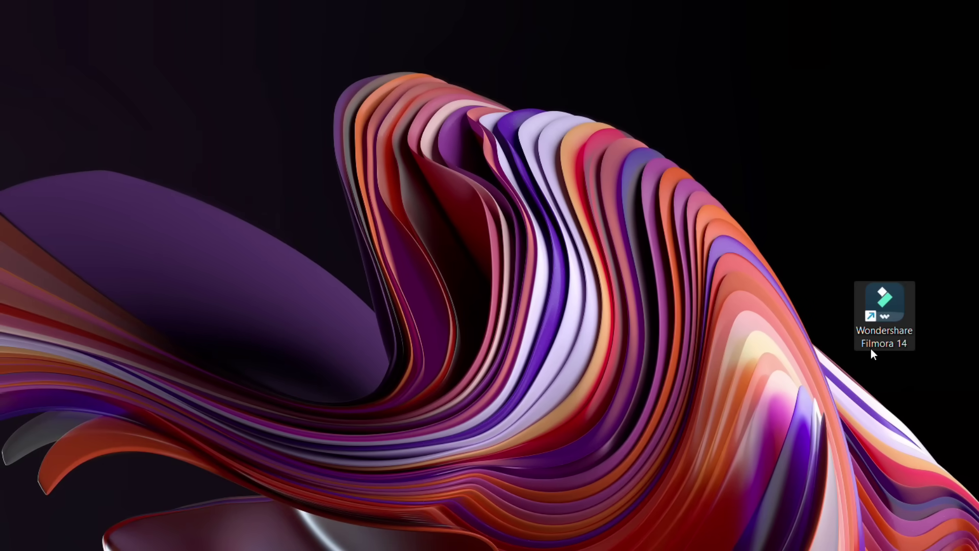
Launch Filmora 14 from the desktop, sign in to the Wondershare account, and create a new project.
{"action": "double_click", "coordinate": [885, 311]}
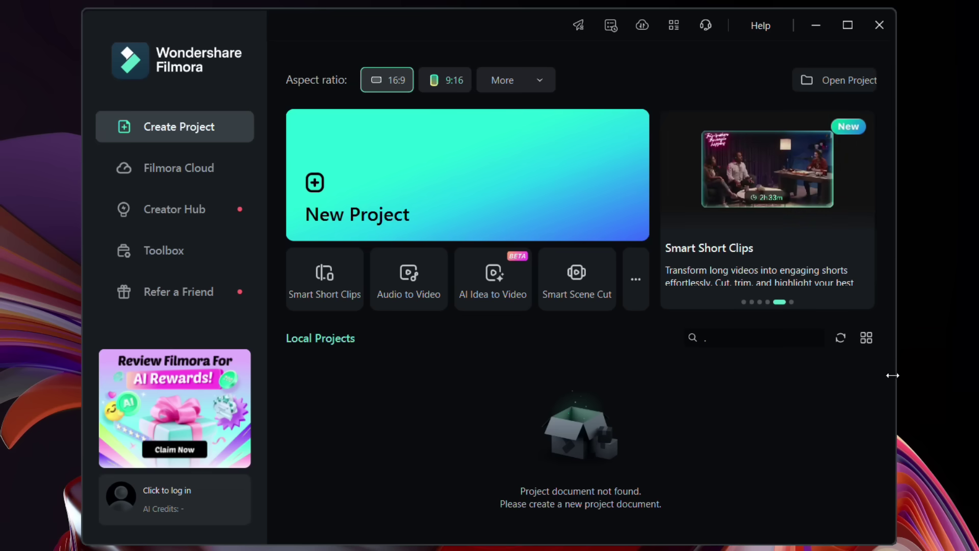
{"action": "left_click", "coordinate": [182, 495]}
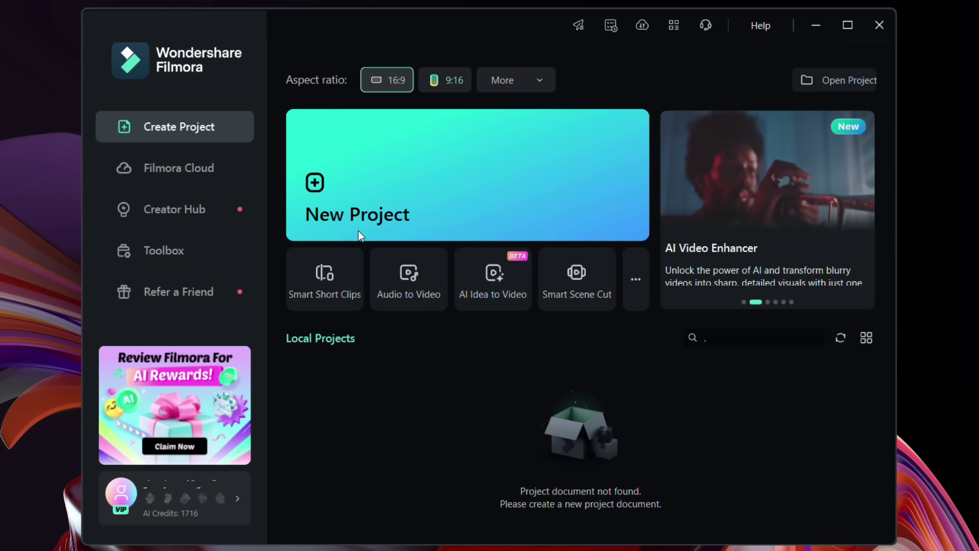
{"action": "left_click", "coordinate": [391, 233]}
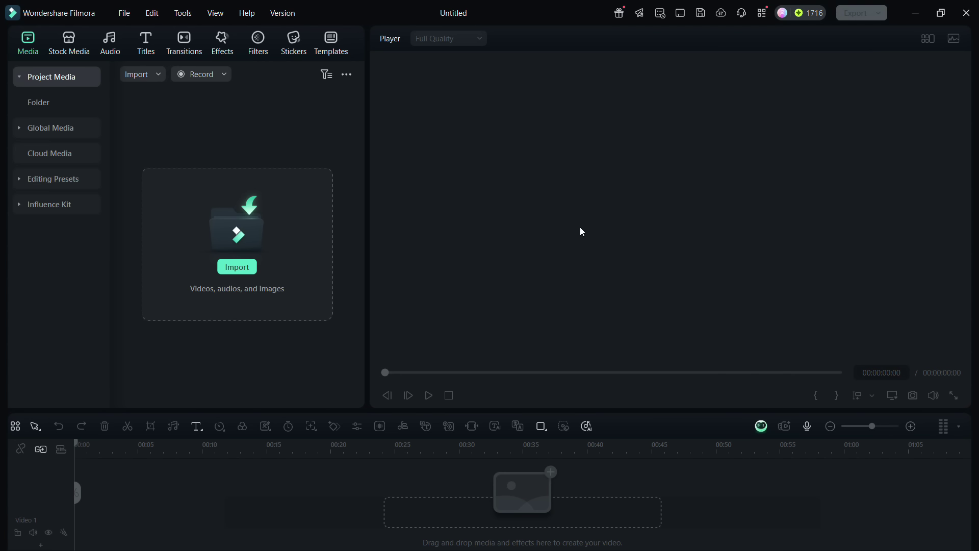
Try the Short Video workspace layout, then switch to the Classic layout.
{"action": "left_click", "coordinate": [682, 14]}
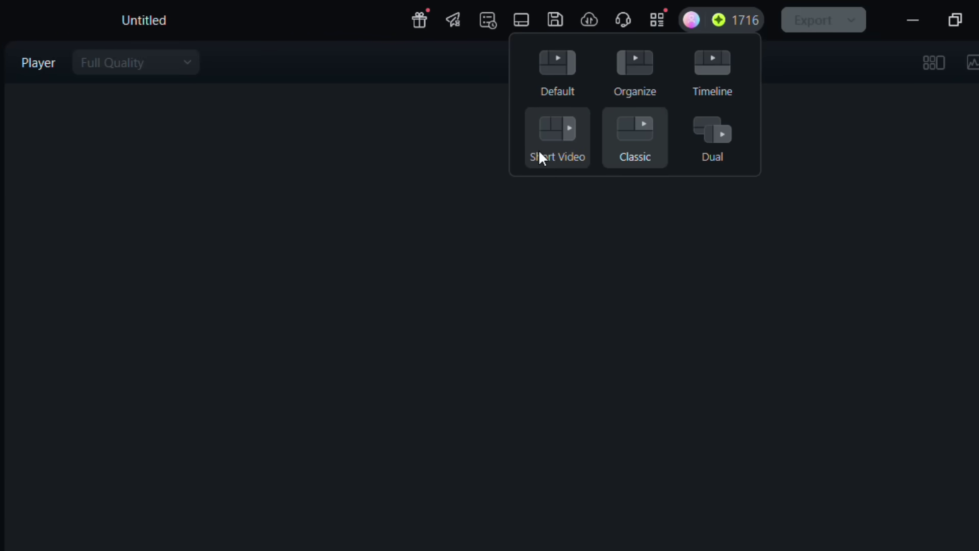
{"action": "left_click", "coordinate": [564, 147]}
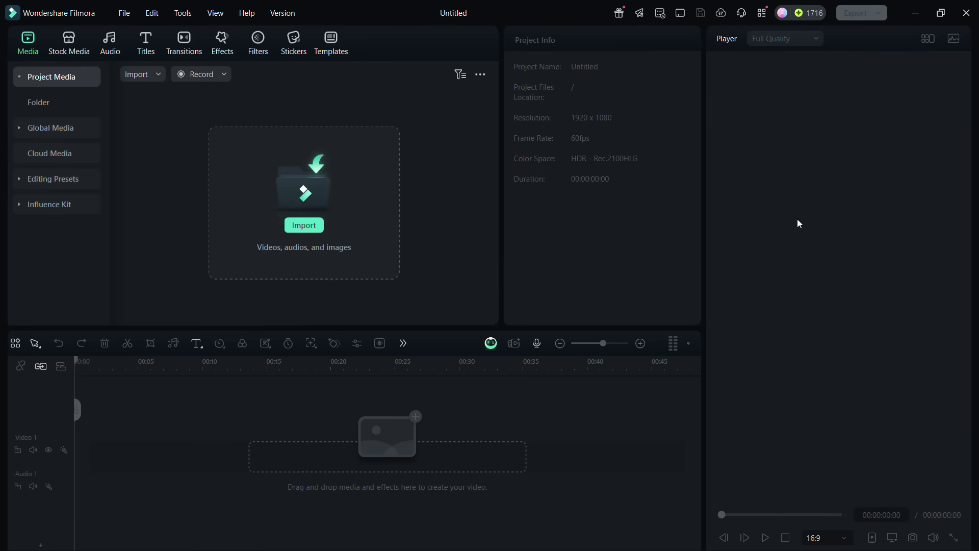
{"action": "left_click", "coordinate": [680, 13]}
{"action": "left_click", "coordinate": [748, 94]}
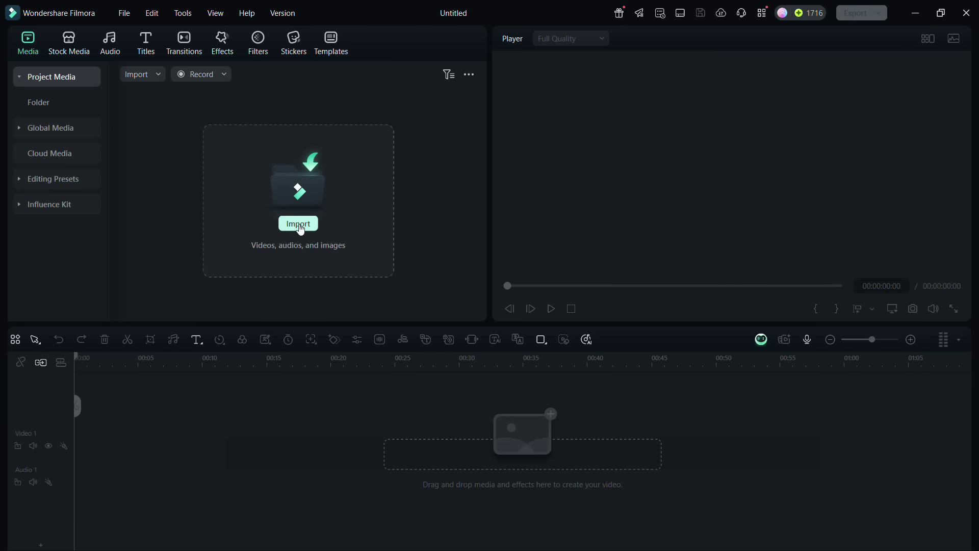
Import the wedding clips, put ndfnd on Video 1, and match the project to 1920x1080 25fps.
{"action": "left_click_drag", "start_coordinate": [307, 265], "coordinate": [317, 260]}
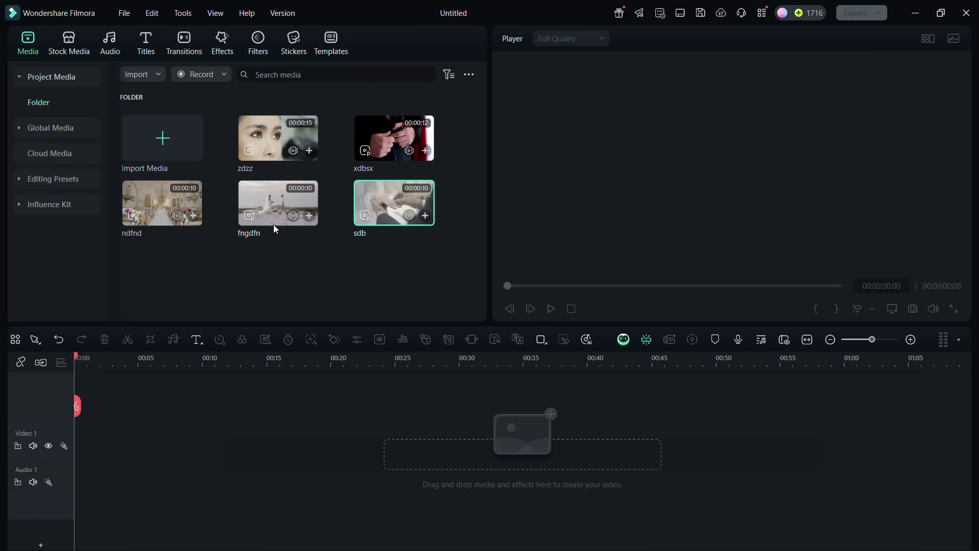
{"action": "left_click", "coordinate": [160, 202]}
{"action": "left_click_drag", "start_coordinate": [158, 203], "coordinate": [72, 459]}
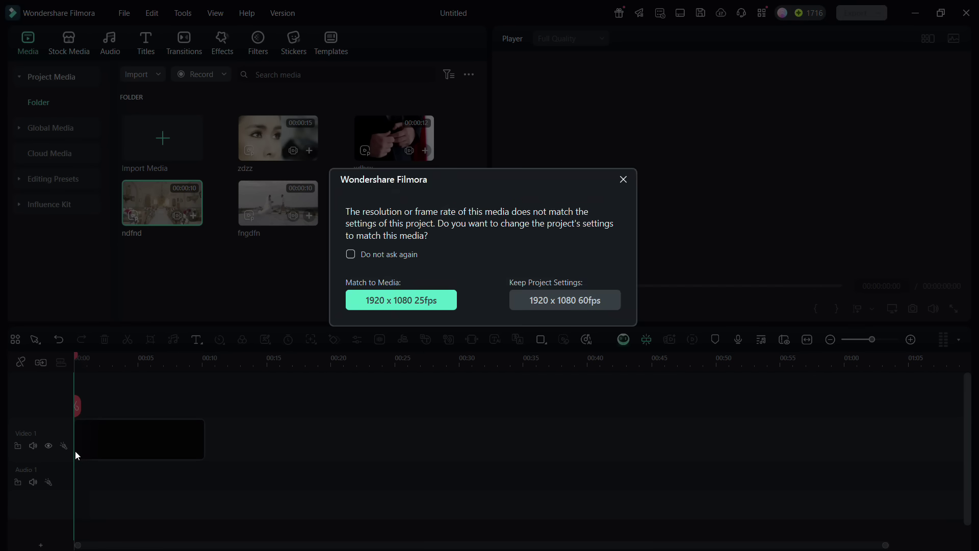
{"action": "left_click", "coordinate": [408, 306]}
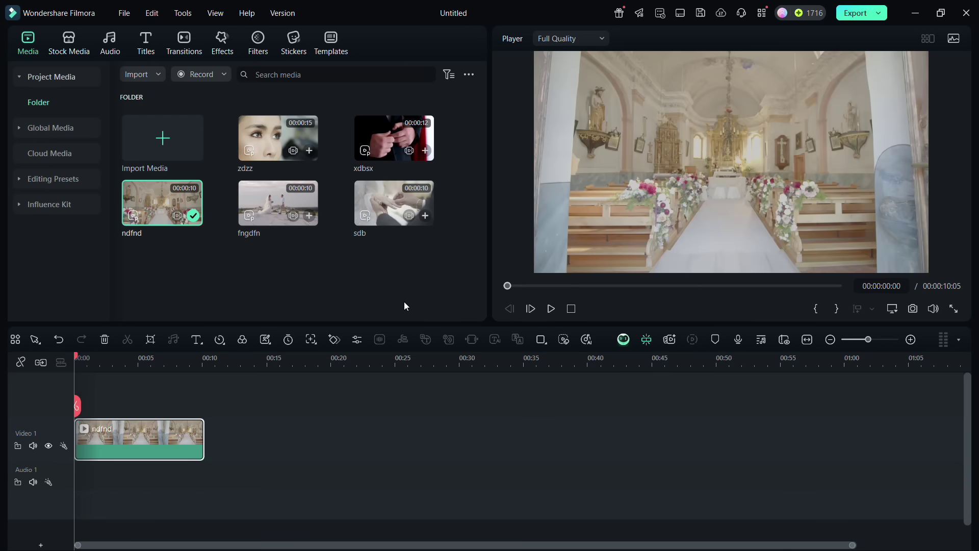
Enlarge the preview player and append zdzz, xdbsx and fngdfn after ndfnd on Video 1.
{"action": "left_click_drag", "start_coordinate": [533, 326], "coordinate": [536, 390]}
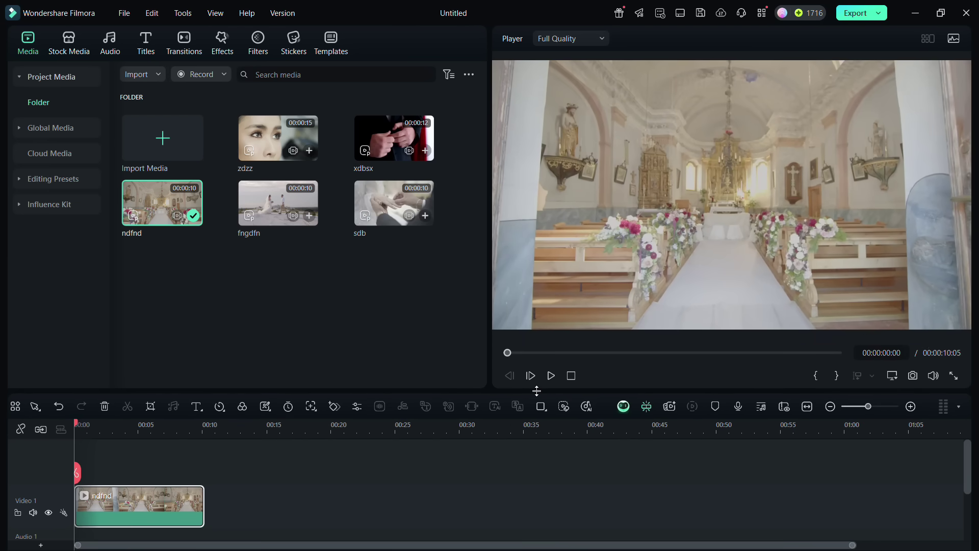
{"action": "left_click_drag", "start_coordinate": [489, 356], "coordinate": [368, 355]}
{"action": "left_click", "coordinate": [429, 375]}
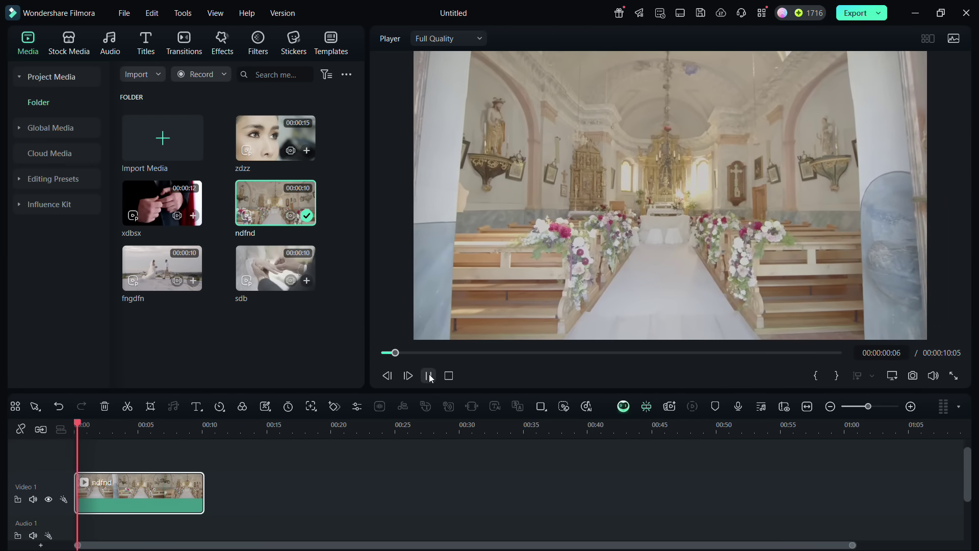
{"action": "left_click_drag", "start_coordinate": [276, 137], "coordinate": [230, 492]}
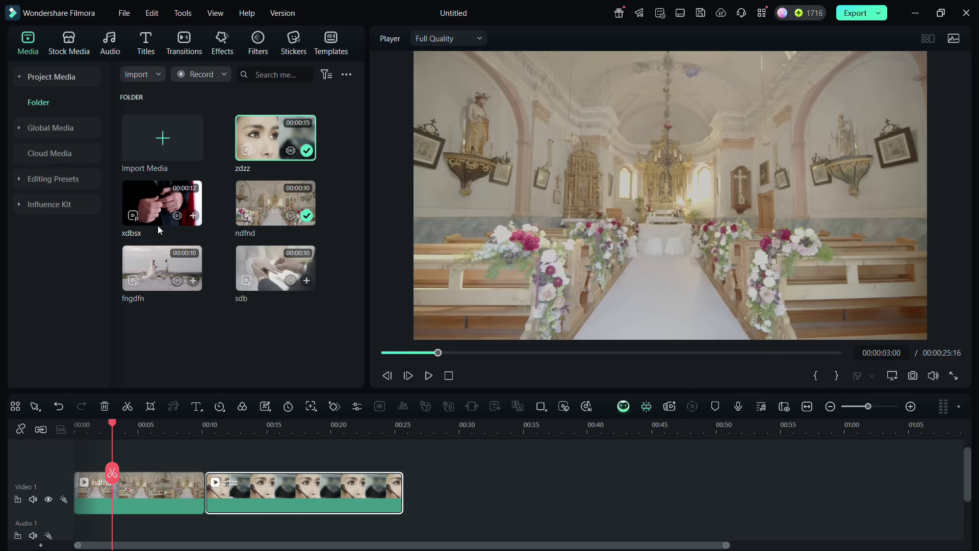
{"action": "left_click_drag", "start_coordinate": [162, 203], "coordinate": [407, 491]}
{"action": "left_click", "coordinate": [193, 280]}
{"action": "left_click_drag", "start_coordinate": [275, 268], "coordinate": [700, 489]}
Append sdb, split ndfnd twice, and delete its unwanted pieces and the leading gap.
{"action": "mouse_move", "coordinate": [112, 424]}
{"action": "left_mouse_down"}
{"action": "mouse_move", "coordinate": [104, 424]}
{"action": "mouse_move", "coordinate": [158, 429]}
{"action": "mouse_move", "coordinate": [111, 433]}
{"action": "left_mouse_up"}
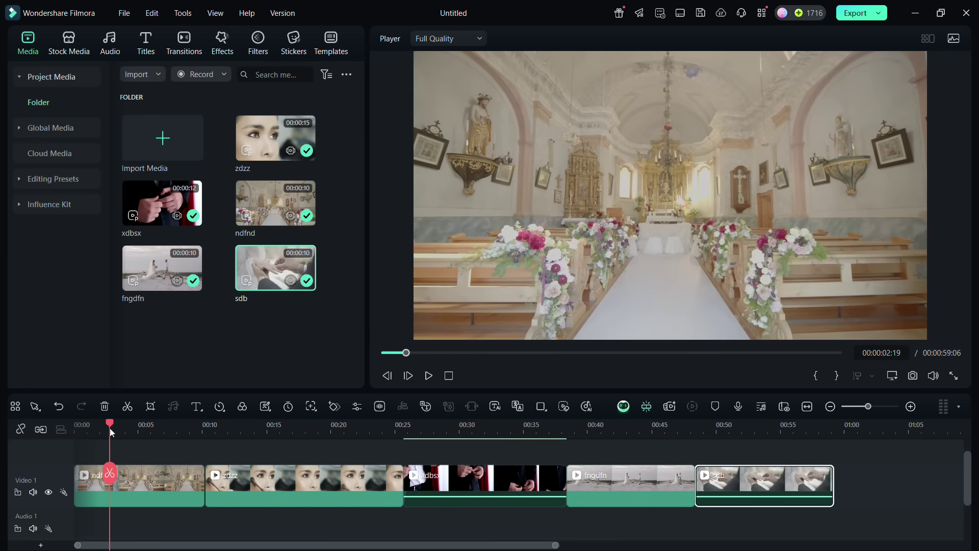
{"action": "left_click", "coordinate": [111, 477]}
{"action": "left_click", "coordinate": [153, 427]}
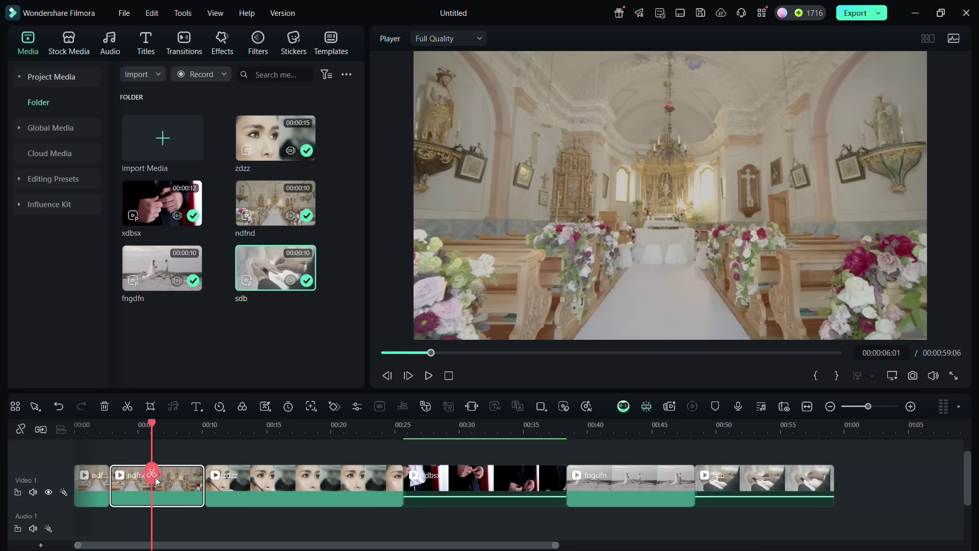
{"action": "right_click", "coordinate": [190, 487]}
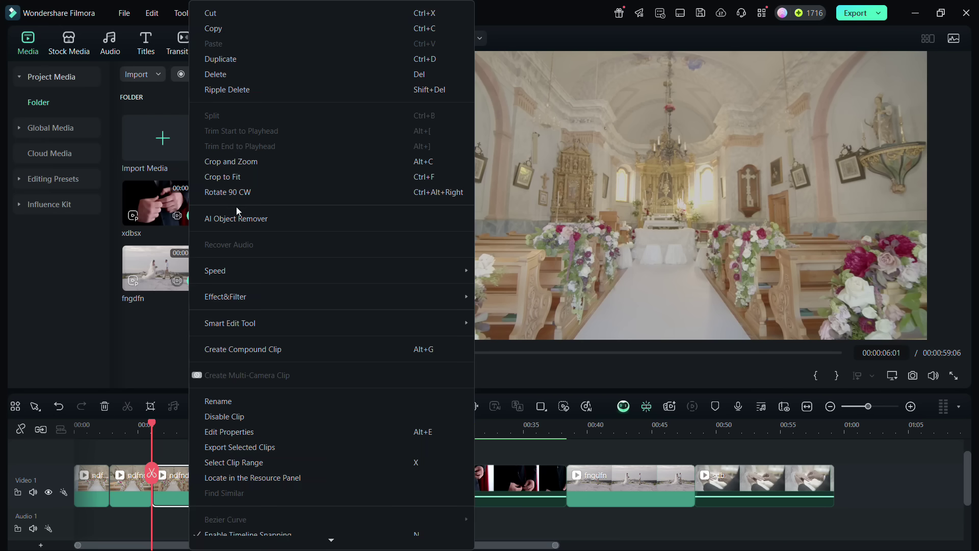
{"action": "left_click", "coordinate": [229, 90]}
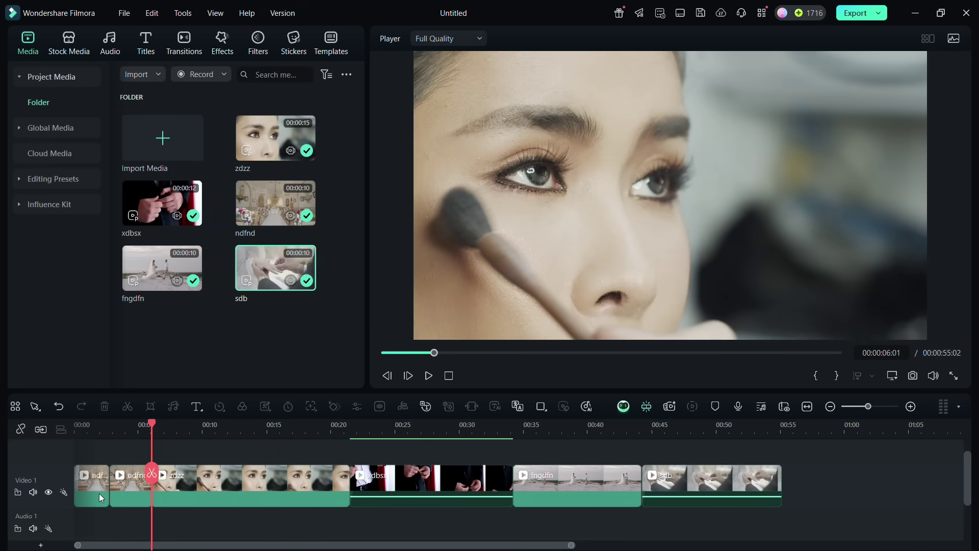
{"action": "right_click", "coordinate": [99, 485]}
{"action": "left_click", "coordinate": [136, 75]}
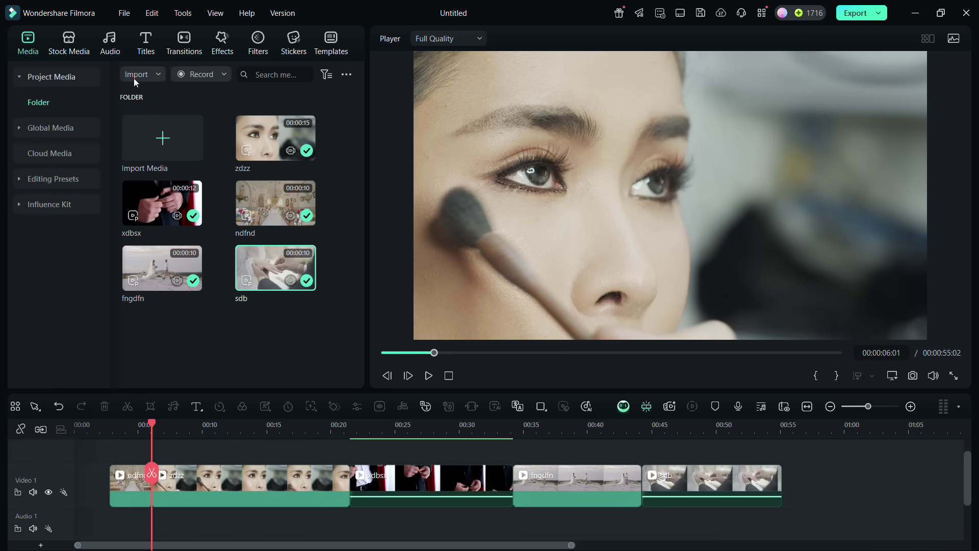
{"action": "right_click", "coordinate": [94, 487]}
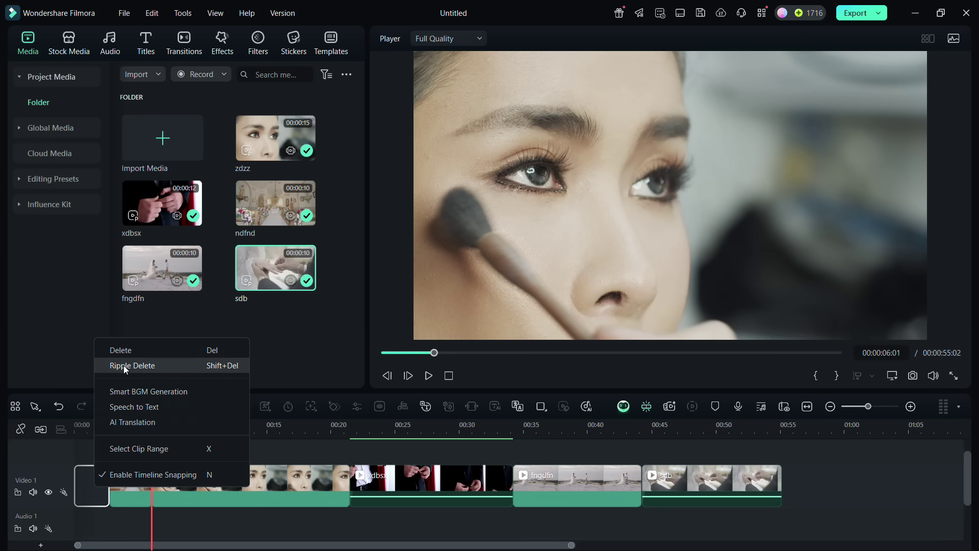
{"action": "left_click", "coordinate": [127, 365]}
Trim zdzz, xdbsx and fngdfn and close up sdb so the edit runs 00:00:19:02.
{"action": "left_click", "coordinate": [159, 479]}
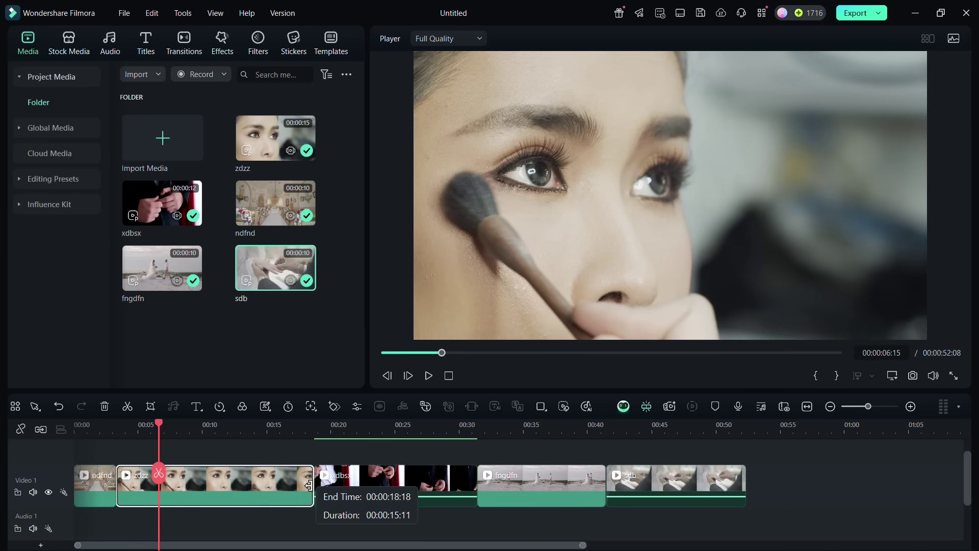
{"action": "left_click_drag", "start_coordinate": [310, 485], "coordinate": [159, 485]}
{"action": "left_click_drag", "start_coordinate": [349, 483], "coordinate": [214, 483]}
{"action": "left_click_drag", "start_coordinate": [510, 485], "coordinate": [236, 485]}
{"action": "left_click_drag", "start_coordinate": [665, 487], "coordinate": [357, 487]}
{"action": "key", "text": "shift+z"}
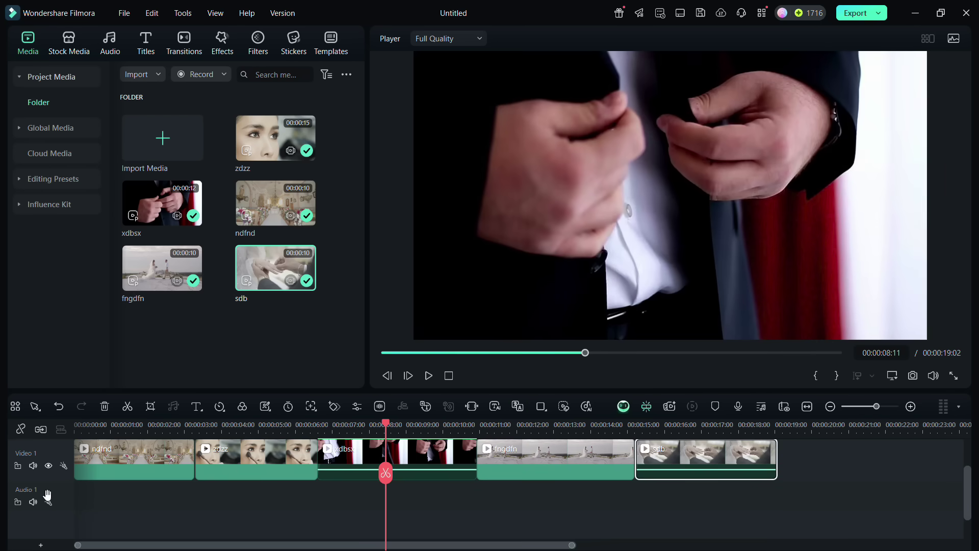
Import the Les-ly - Mini Vandals song and lay it on Audio 1 under the clips.
{"action": "left_click_drag", "start_coordinate": [781, 79], "coordinate": [213, 321]}
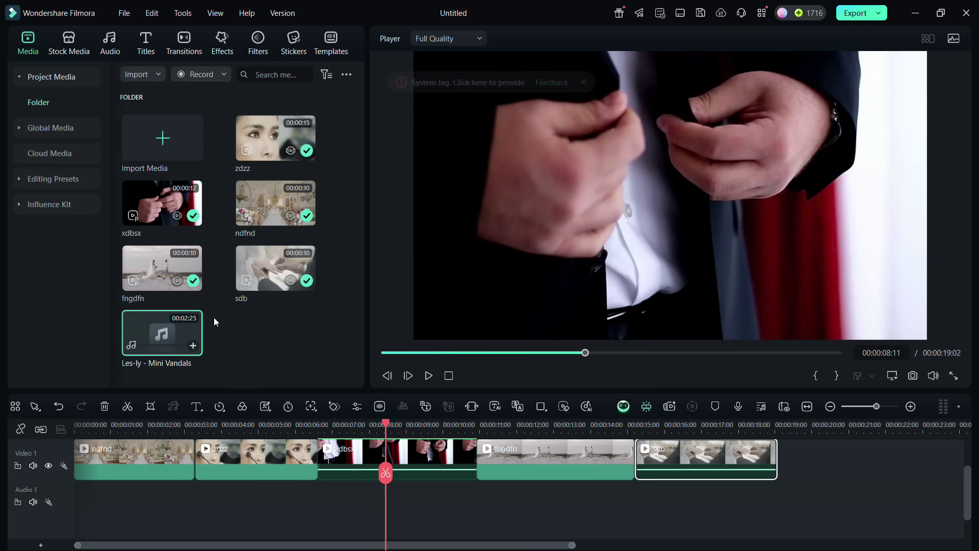
{"action": "left_click_drag", "start_coordinate": [157, 338], "coordinate": [82, 498]}
{"action": "left_click", "coordinate": [168, 424]}
{"action": "left_click", "coordinate": [429, 376]}
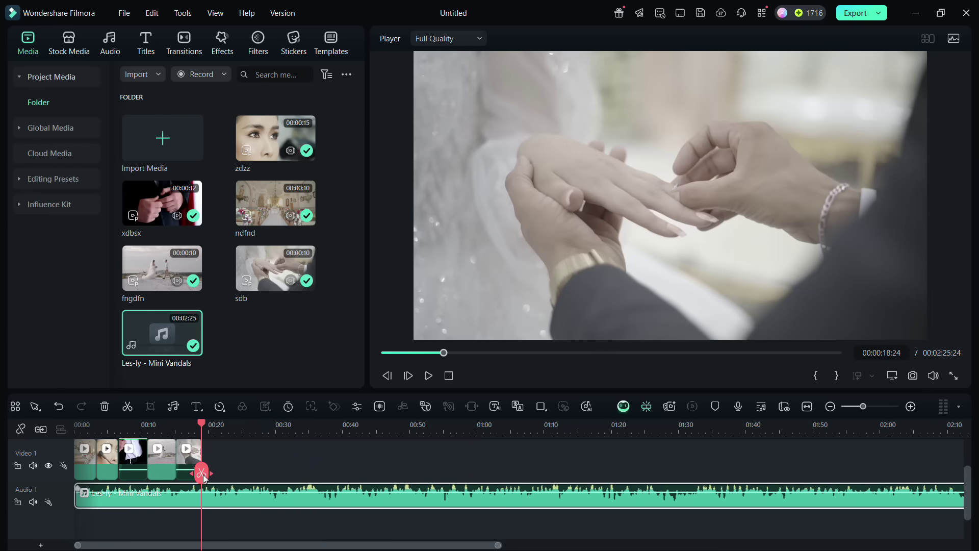
Cut the music at the video's end, delete the leftover piece, and mute the track.
{"action": "left_click", "coordinate": [204, 478]}
{"action": "right_click", "coordinate": [249, 504]}
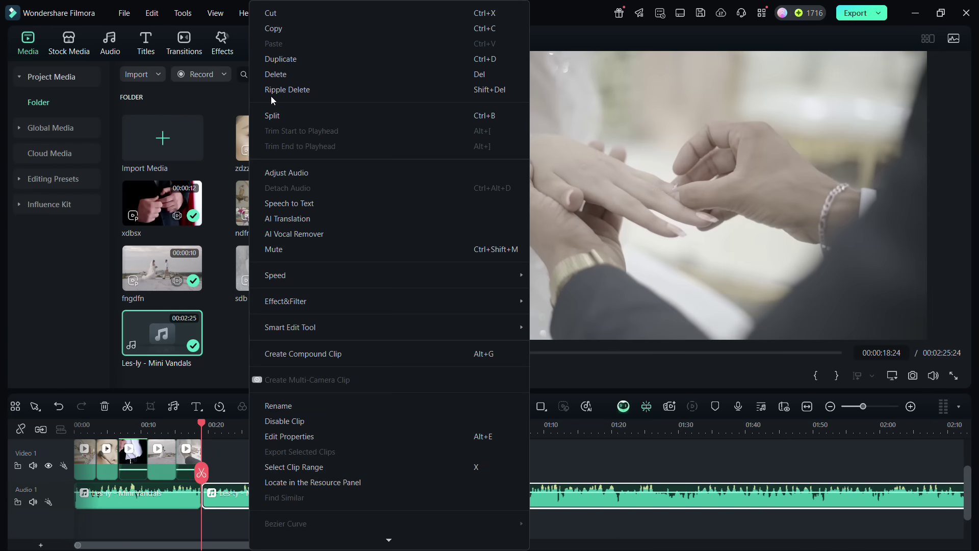
{"action": "left_click", "coordinate": [275, 75]}
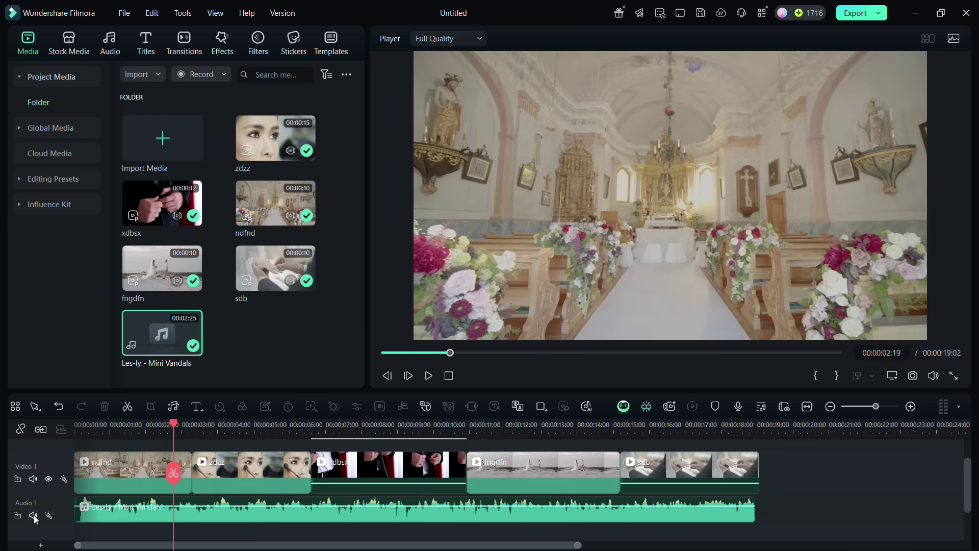
{"action": "left_click", "coordinate": [33, 516]}
{"action": "left_click", "coordinate": [429, 376]}
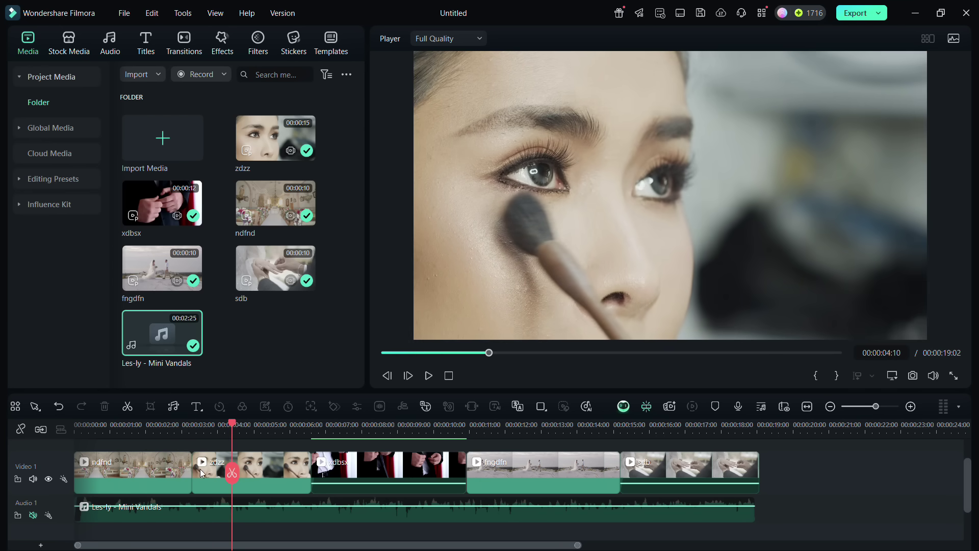
Add a Dissolve transition between ndfnd and zdzz and shorten its duration.
{"action": "left_click", "coordinate": [184, 43]}
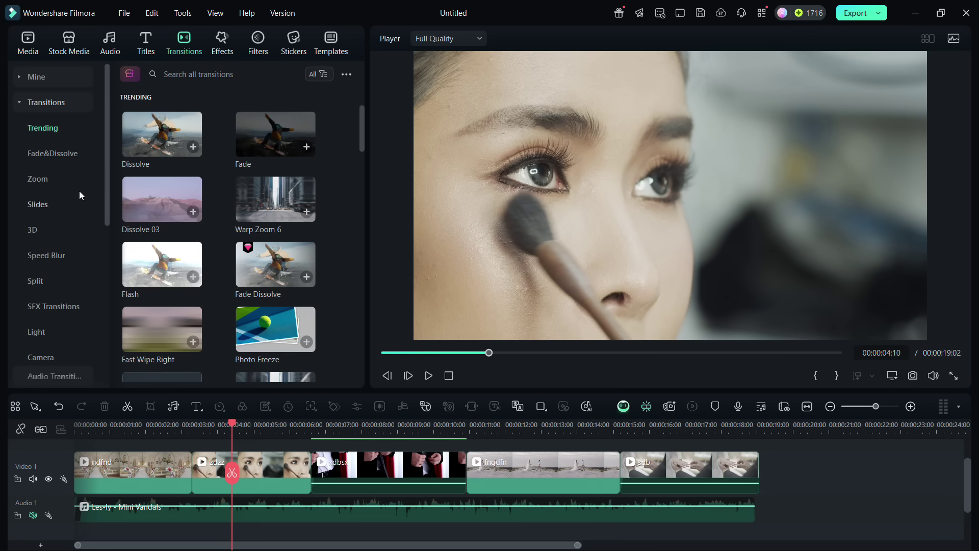
{"action": "left_click", "coordinate": [147, 138]}
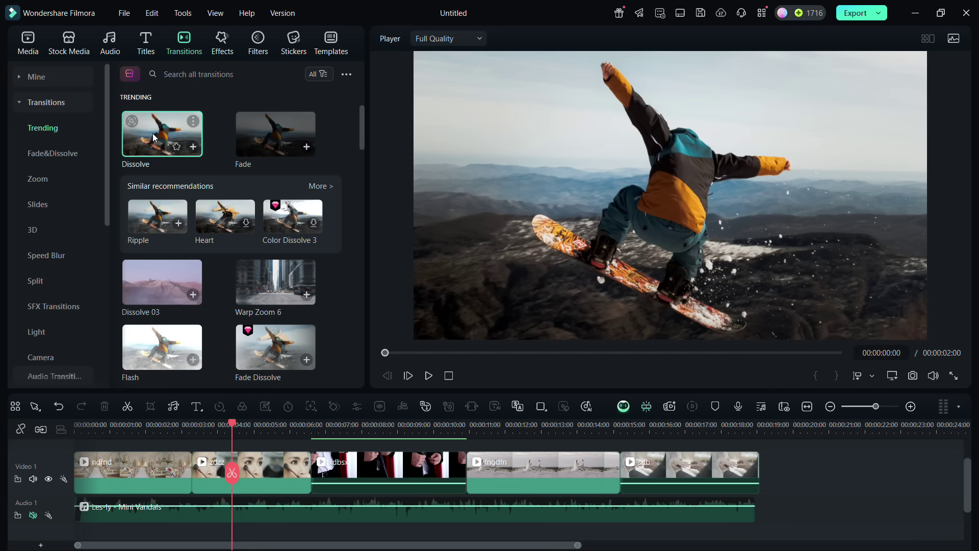
{"action": "left_click_drag", "start_coordinate": [188, 440], "coordinate": [186, 477]}
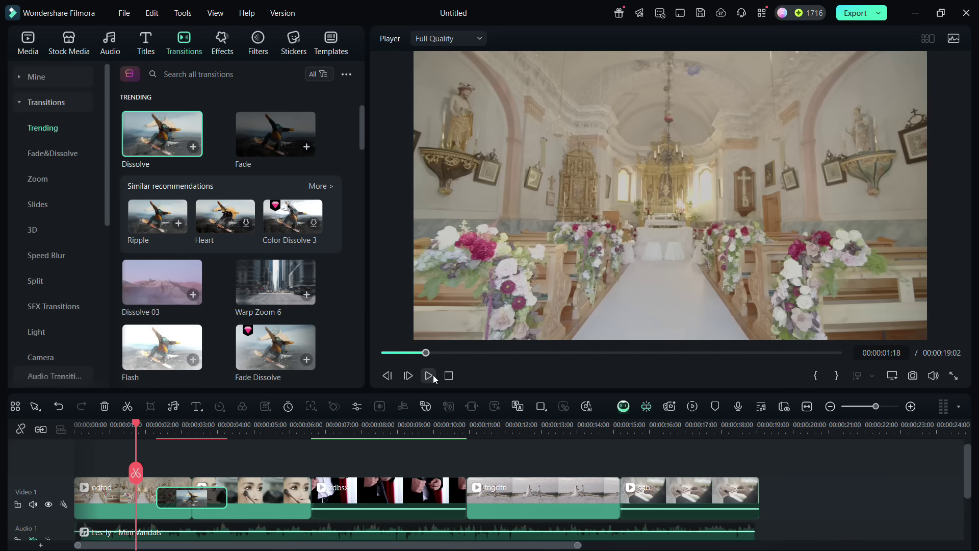
{"action": "left_click", "coordinate": [433, 378]}
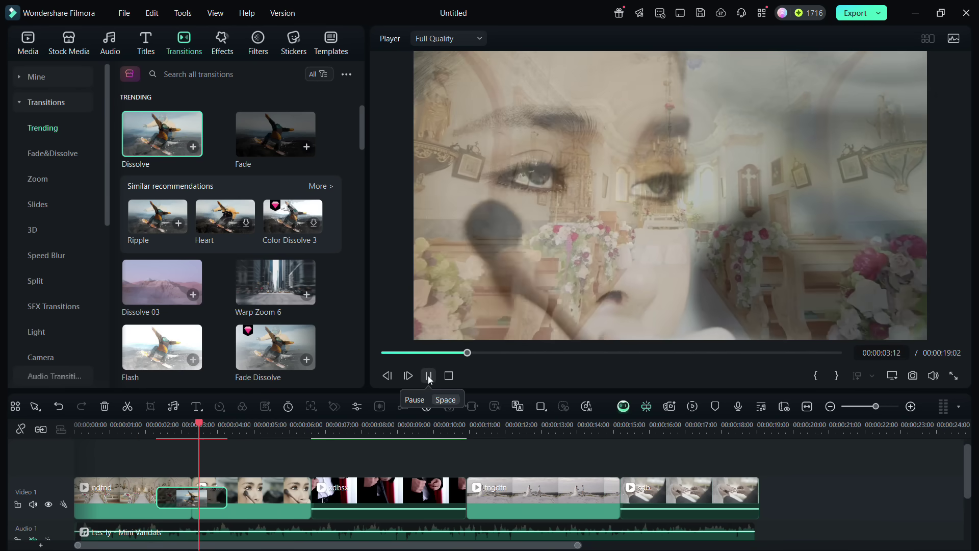
{"action": "left_click", "coordinate": [429, 376]}
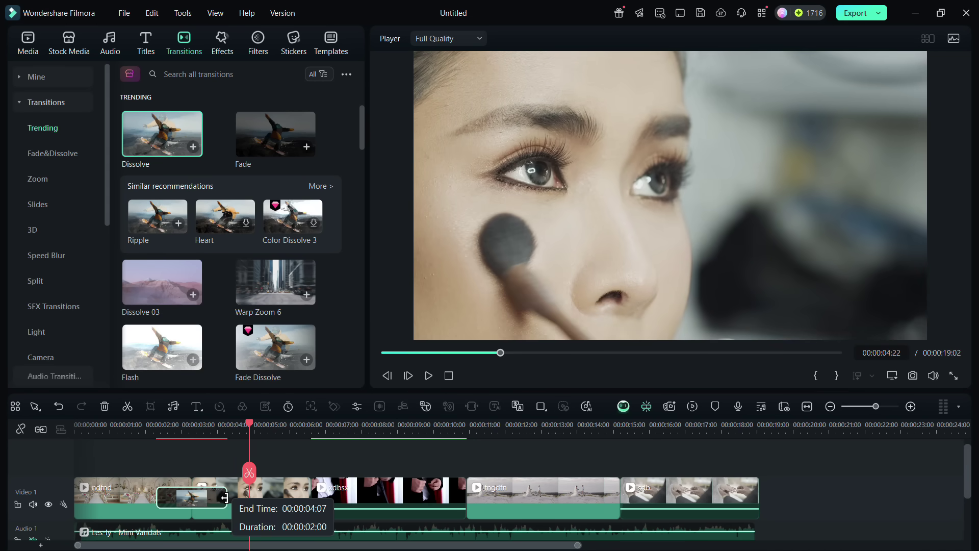
{"action": "left_click_drag", "start_coordinate": [225, 498], "coordinate": [215, 504]}
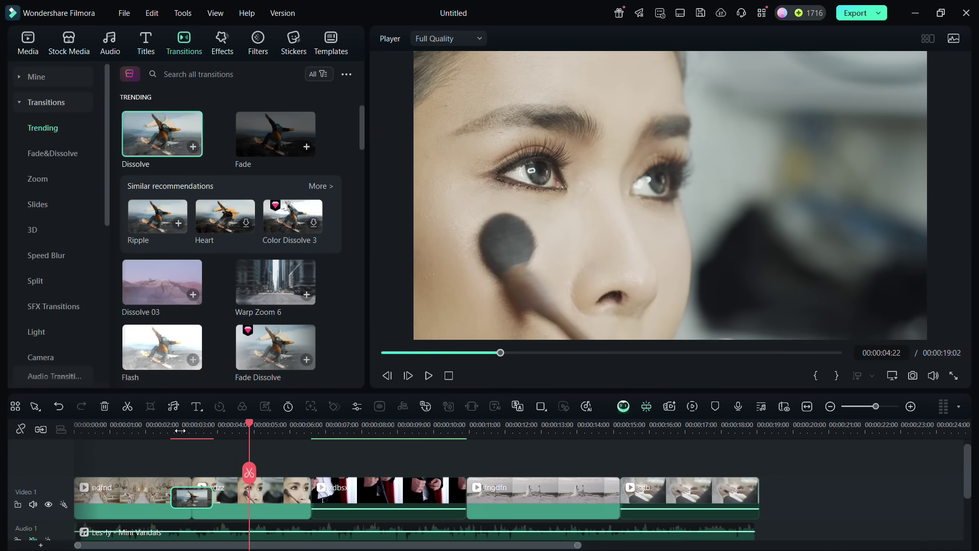
{"action": "left_click", "coordinate": [153, 431]}
{"action": "left_click", "coordinate": [429, 376]}
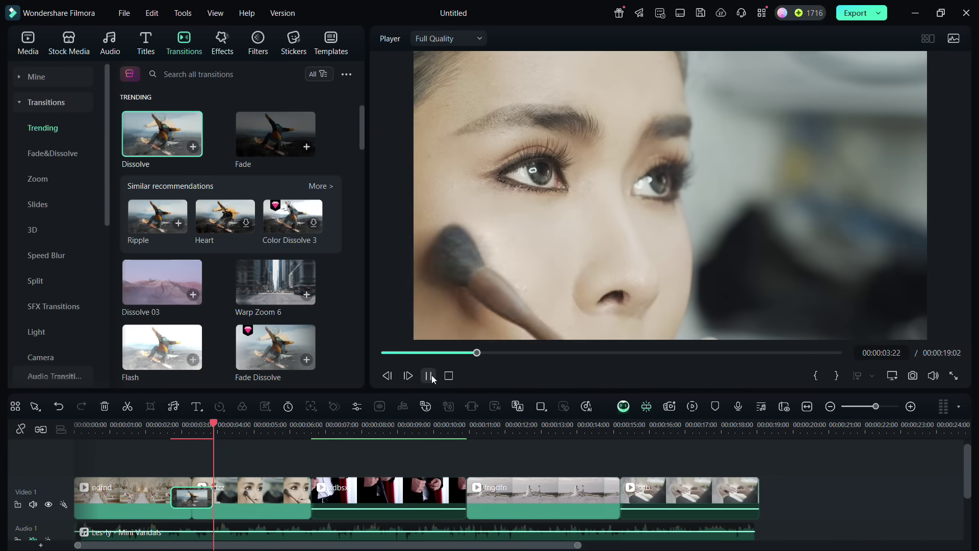
{"action": "scroll", "coordinate": [230, 256], "scroll_direction": "down", "scroll_amount": 3}
Add Warp Zoom 6, Page Curl and Cinematic Digital Slide transitions to the second, third and fourth cuts.
{"action": "left_click_drag", "start_coordinate": [276, 204], "coordinate": [311, 503]}
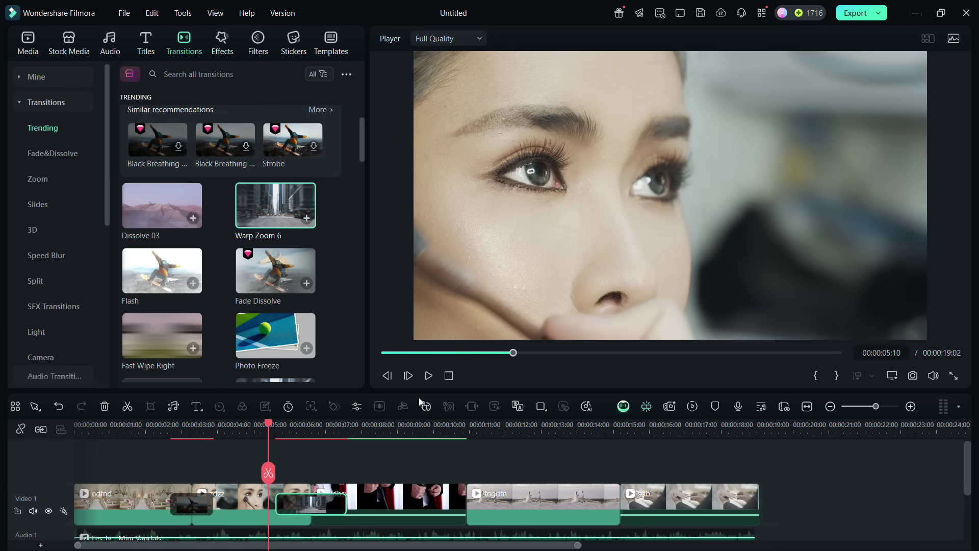
{"action": "left_click", "coordinate": [430, 379]}
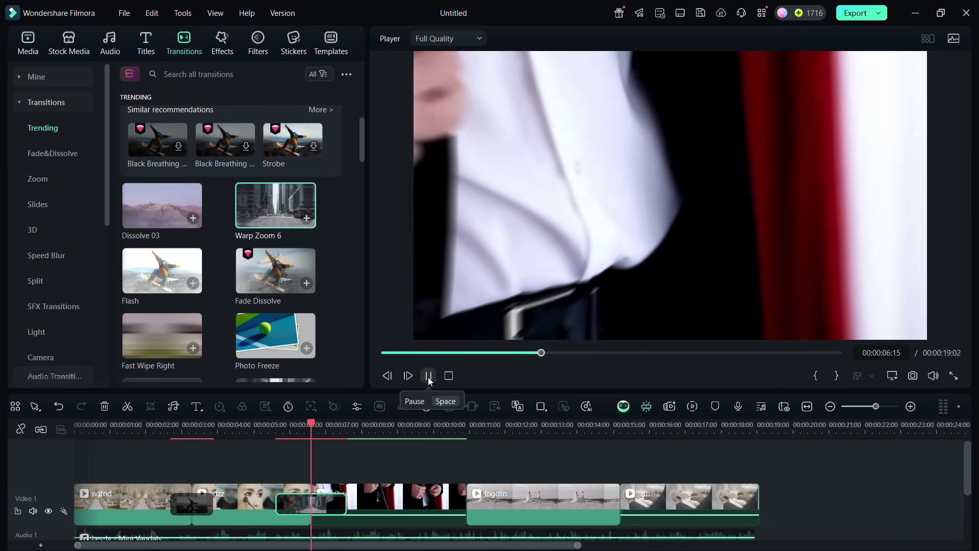
{"action": "left_click", "coordinate": [429, 376]}
{"action": "scroll", "coordinate": [344, 236], "scroll_direction": "down", "scroll_amount": 4}
{"action": "left_click_drag", "start_coordinate": [152, 173], "coordinate": [469, 502]}
{"action": "left_click", "coordinate": [428, 376]}
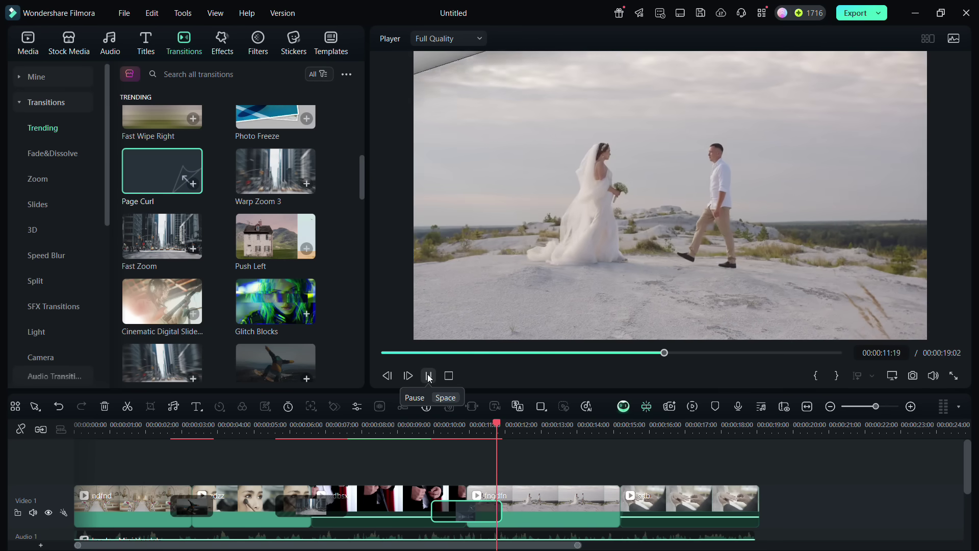
{"action": "left_click", "coordinate": [428, 375]}
{"action": "scroll", "coordinate": [343, 303], "scroll_direction": "down", "scroll_amount": 3}
{"action": "left_click_drag", "start_coordinate": [163, 224], "coordinate": [568, 436]}
{"action": "left_click", "coordinate": [567, 437]}
{"action": "left_click", "coordinate": [428, 376]}
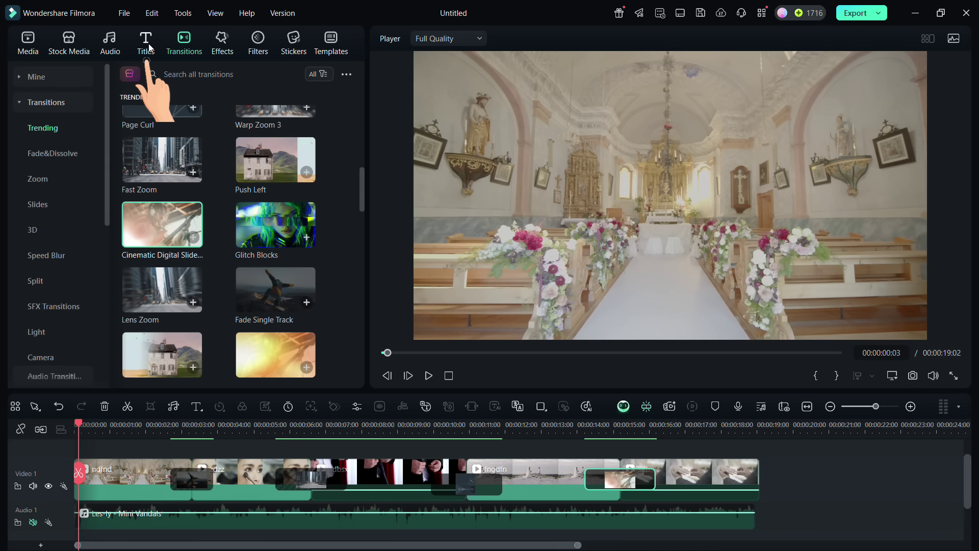
Expand Title Effects and Title Templates, then preview Sporting Event Title 04 under Popular.
{"action": "left_click", "coordinate": [146, 44]}
{"action": "left_click_drag", "start_coordinate": [363, 112], "coordinate": [364, 214]}
{"action": "left_click", "coordinate": [48, 153]}
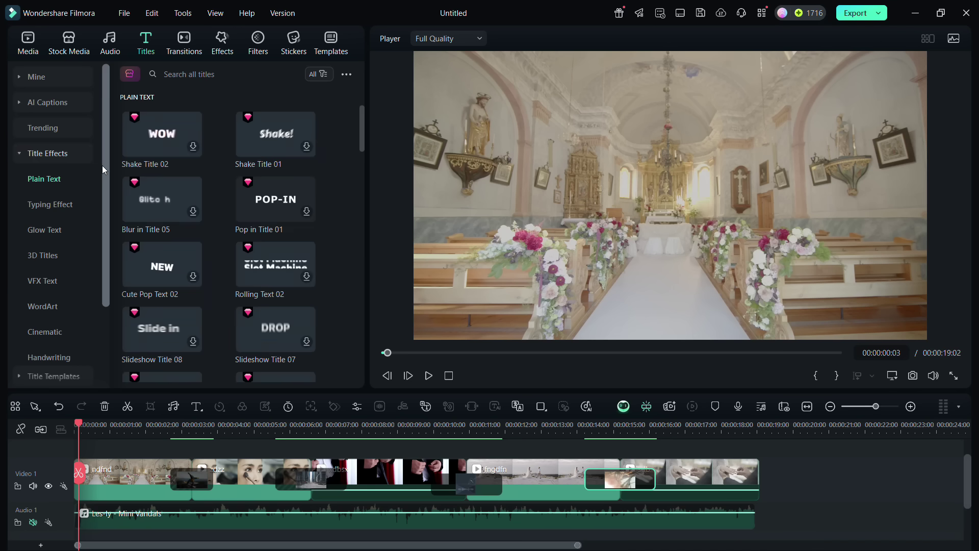
{"action": "left_click_drag", "start_coordinate": [106, 170], "coordinate": [107, 250]}
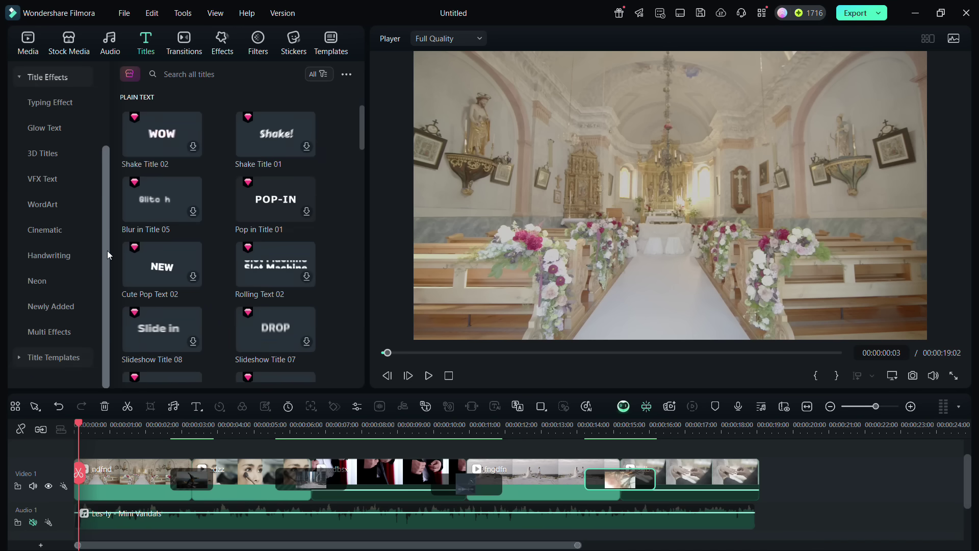
{"action": "left_click", "coordinate": [18, 357]}
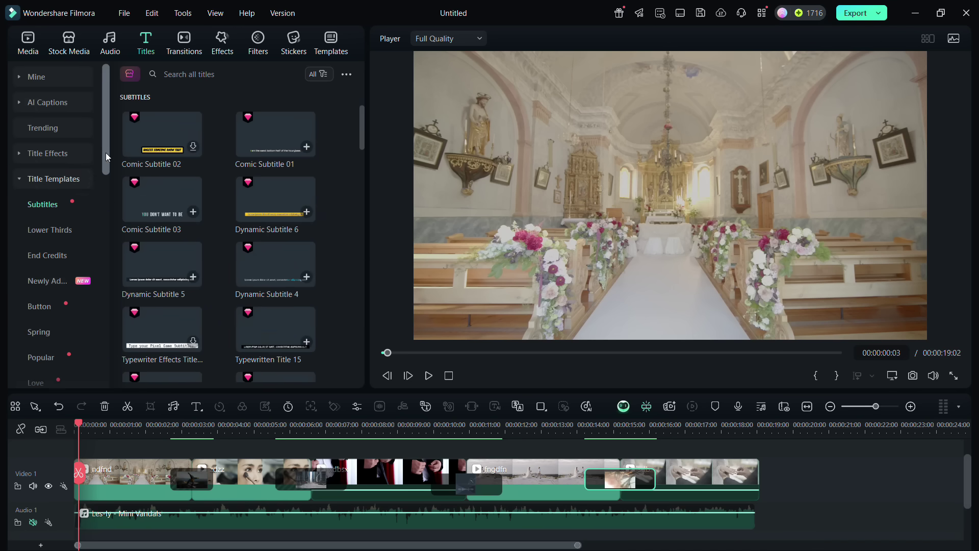
{"action": "left_click_drag", "start_coordinate": [105, 152], "coordinate": [106, 216]}
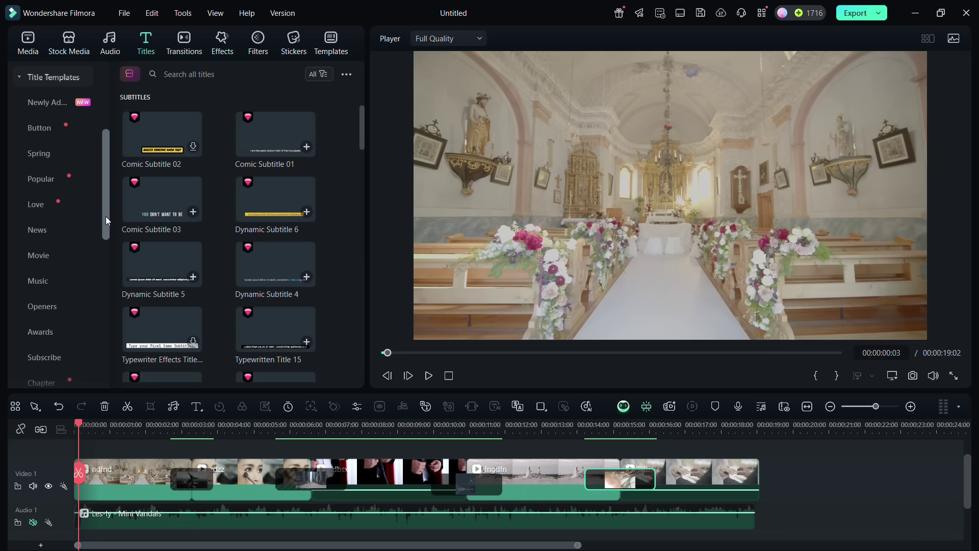
{"action": "left_click", "coordinate": [36, 182]}
{"action": "left_click", "coordinate": [155, 135]}
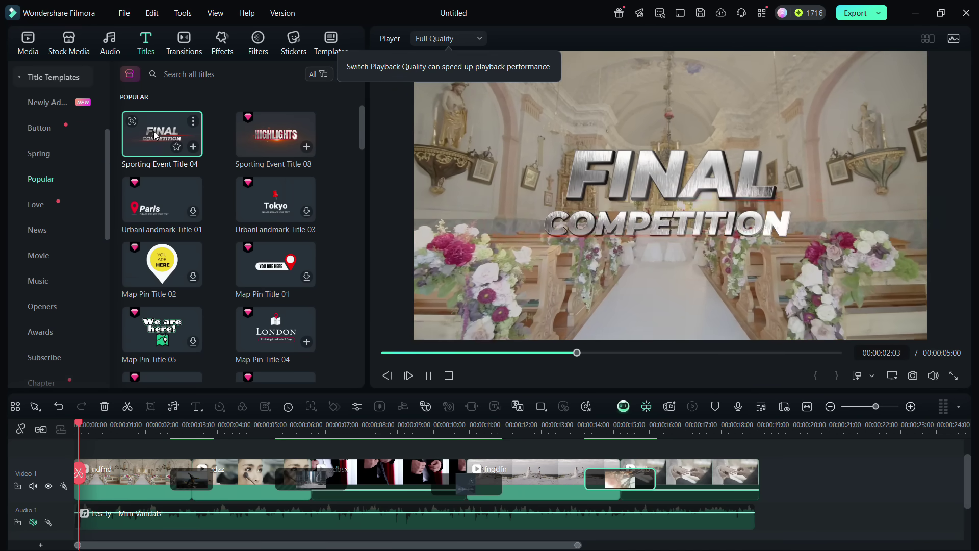
Search the titles for 'wedding' and preview the golden particles and Sparkle-Title 1 results.
{"action": "left_click", "coordinate": [191, 74]}
{"action": "type", "text": "wedding"}
{"action": "key", "text": "Return"}
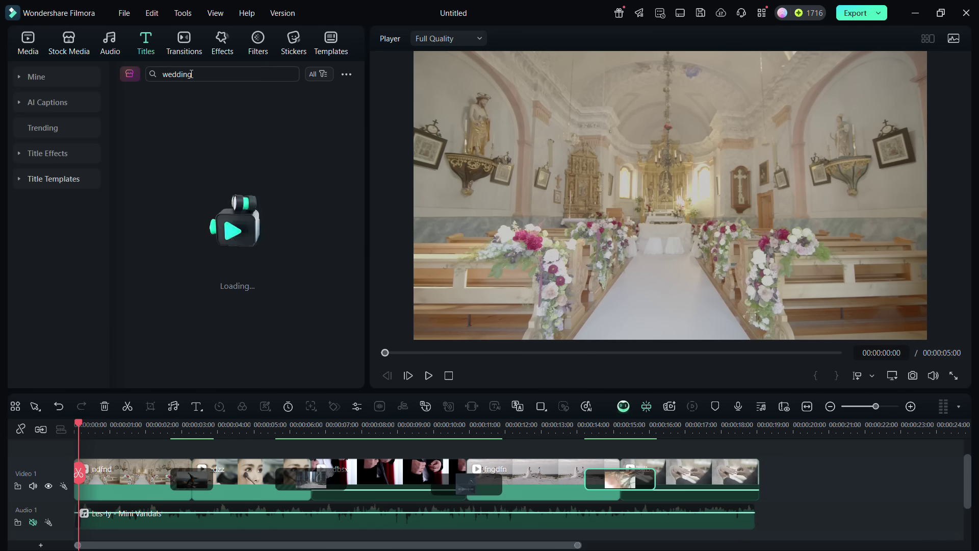
{"action": "left_click", "coordinate": [160, 114]}
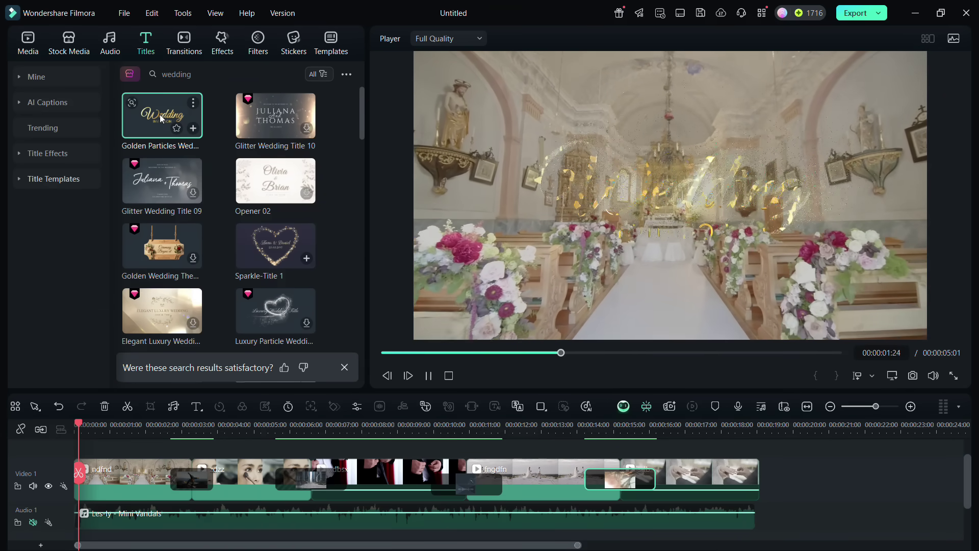
{"action": "left_click", "coordinate": [271, 243]}
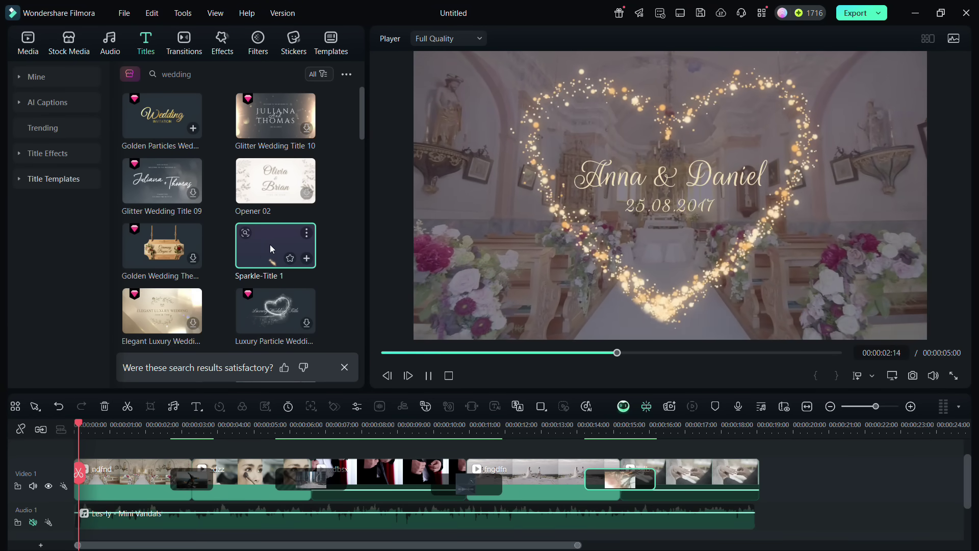
Place Sparkle-Title 1 on a track above Video 1, trimmed to end at 00:00:03:07.
{"action": "scroll", "coordinate": [270, 244], "scroll_direction": "down", "scroll_amount": 2}
{"action": "left_click_drag", "start_coordinate": [272, 184], "coordinate": [77, 471]}
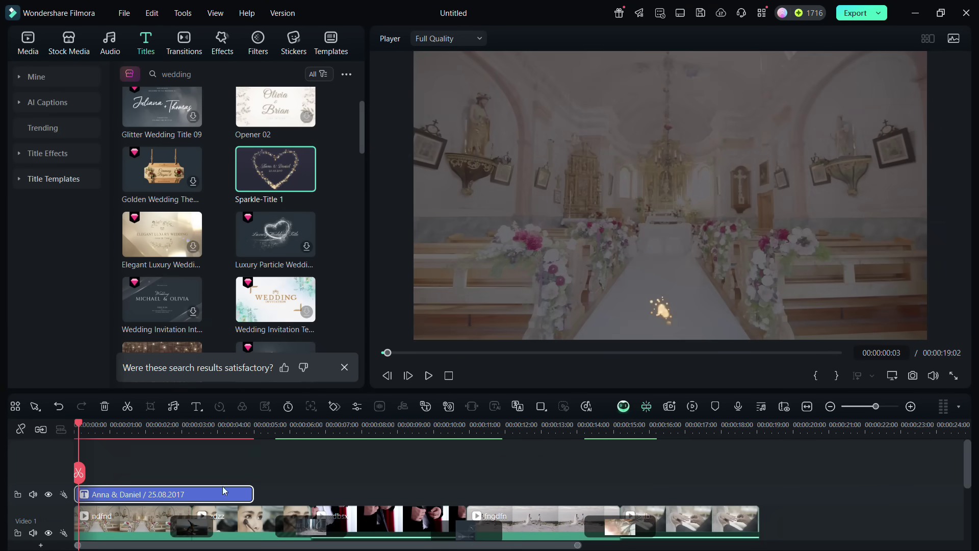
{"action": "left_click_drag", "start_coordinate": [250, 492], "coordinate": [191, 493]}
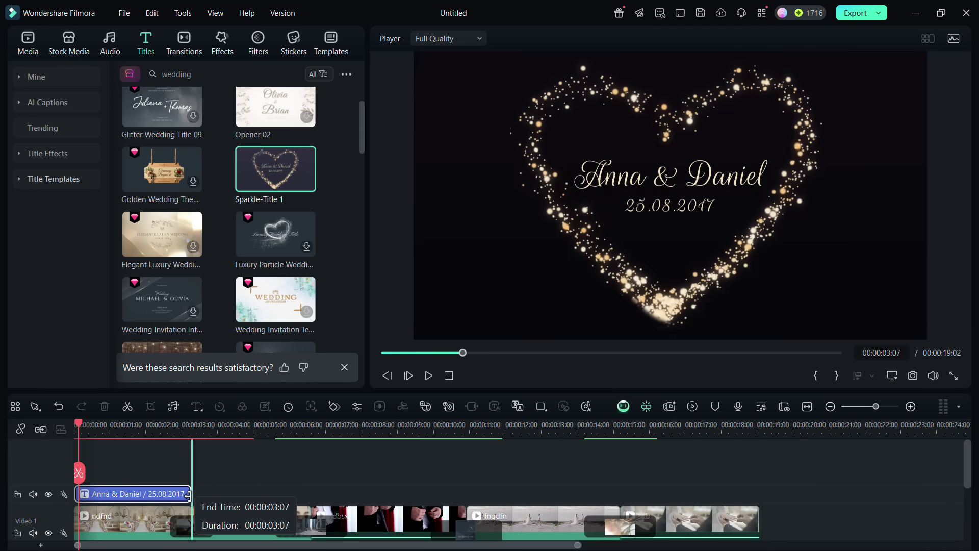
{"action": "left_click", "coordinate": [151, 498]}
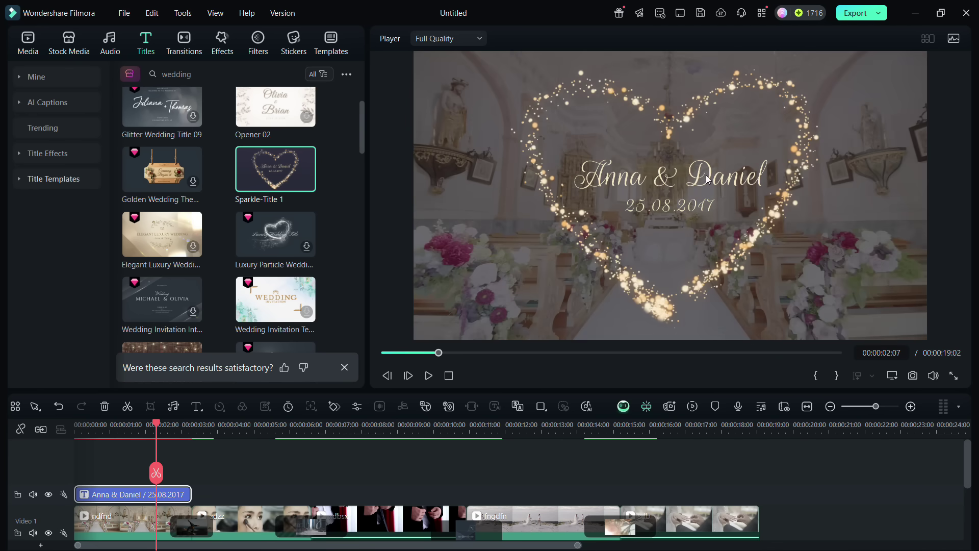
In the sparkle heart title's text, replace the first sample name with the new partner's name and delete the second.
{"action": "double_click", "coordinate": [128, 494]}
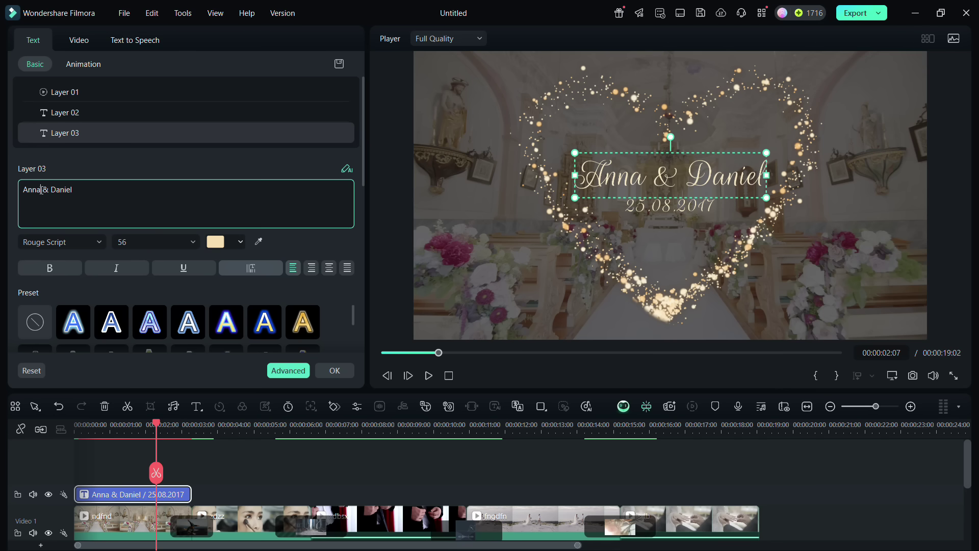
{"action": "left_click_drag", "start_coordinate": [26, 190], "coordinate": [22, 190]}
{"action": "key", "text": "BackSpace"}
{"action": "type", "text": "Sara"}
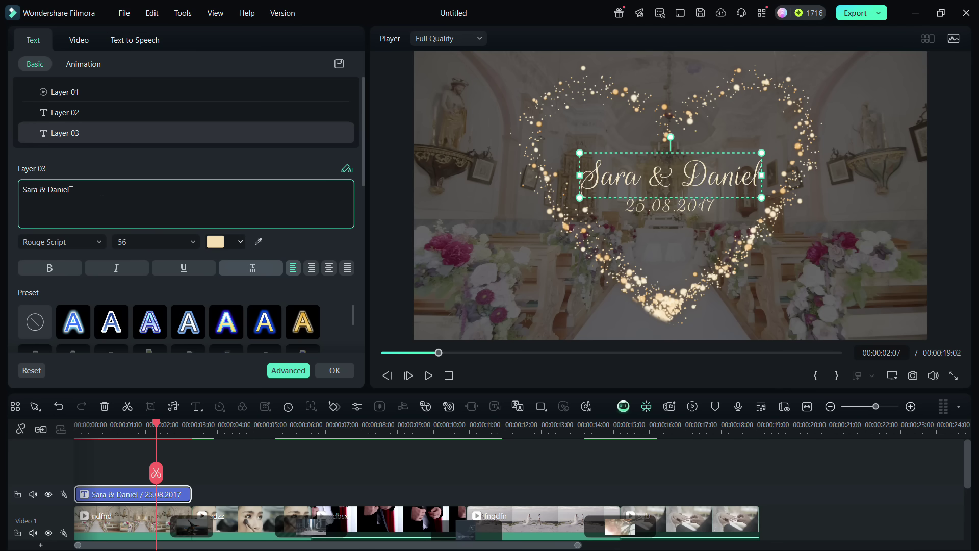
{"action": "key", "text": "BackSpace"}
{"action": "key", "text": "BackSpace"}
{"action": "key", "text": "BackSpace"}
{"action": "key", "text": "BackSpace"}
{"action": "key", "text": "BackSpace"}
{"action": "key", "text": "BackSpace"}
Type the second partner's name, add a Cinematic Digital Slides transition after the last clip, and browse Stock Media's Audio library.
{"action": "type", "text": "Roy"}
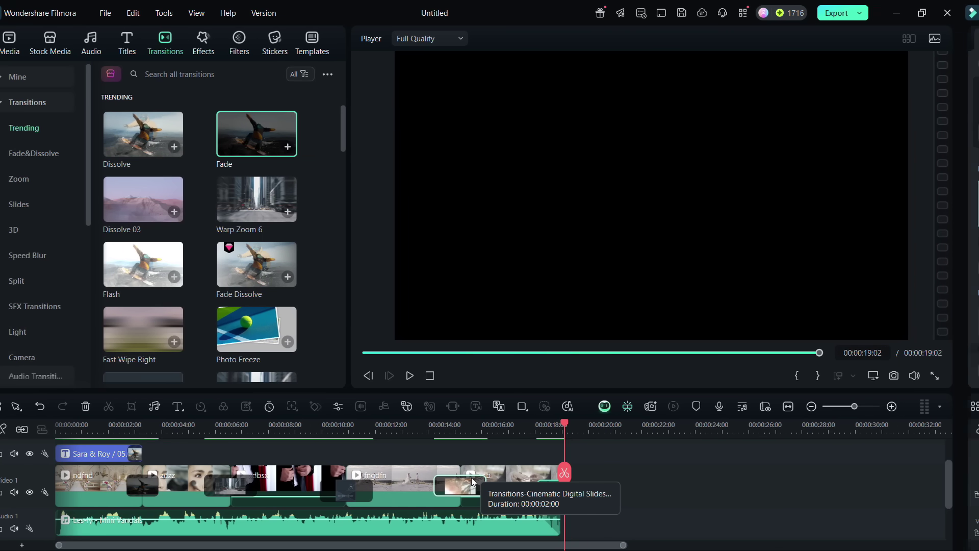
{"action": "left_click_drag", "start_coordinate": [472, 482], "coordinate": [474, 483]}
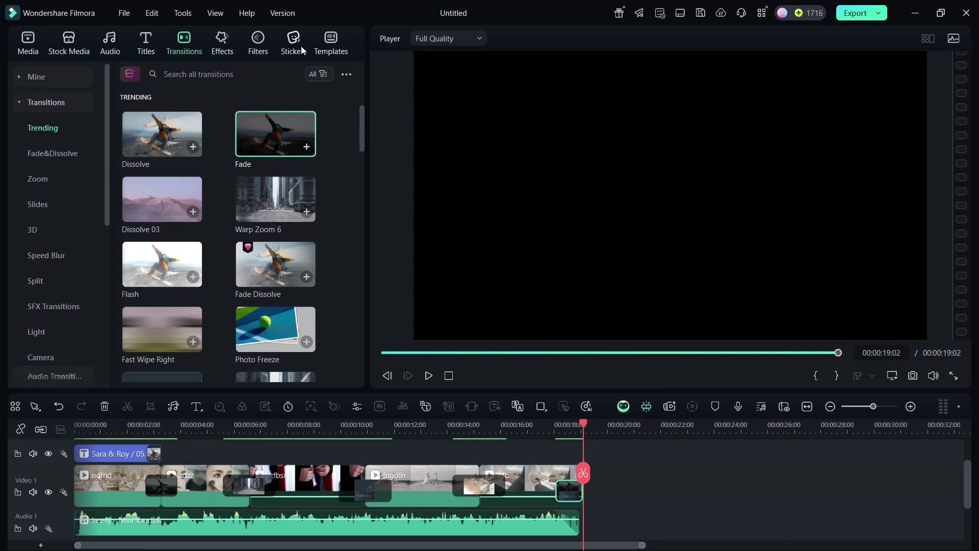
{"action": "left_click", "coordinate": [74, 51]}
{"action": "left_click", "coordinate": [112, 53]}
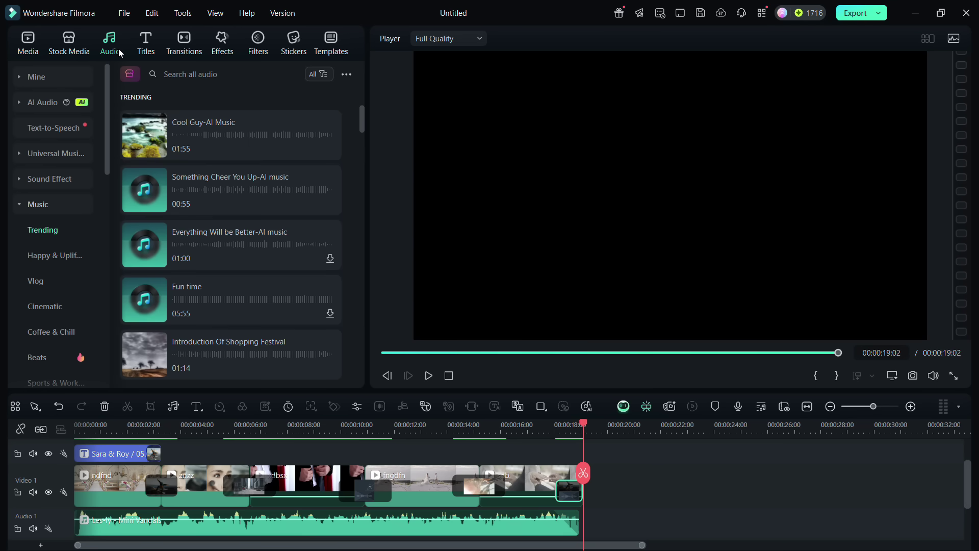
Export a new video as 'MUSIC VID' in MP4 at 1920*1080 with H.264.
{"action": "left_click", "coordinate": [880, 14]}
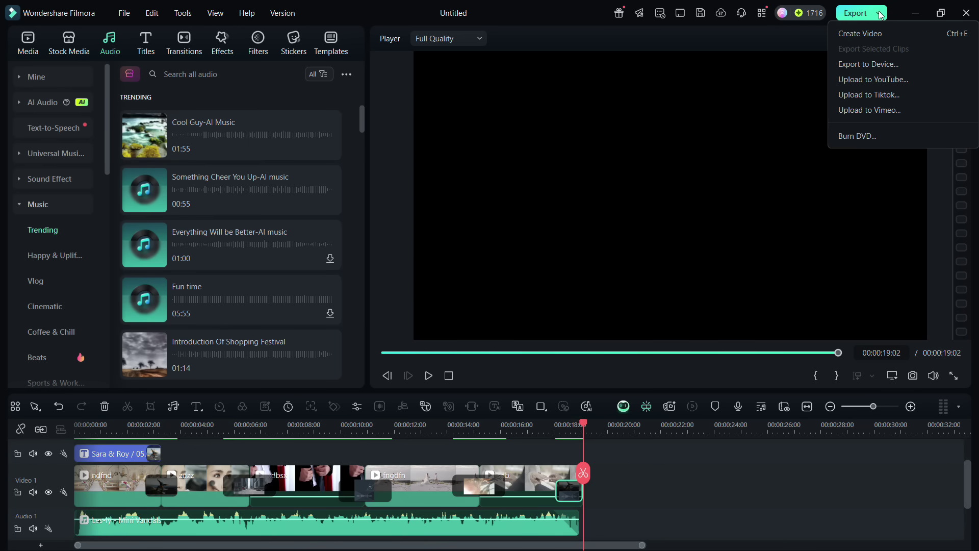
{"action": "left_click", "coordinate": [873, 34]}
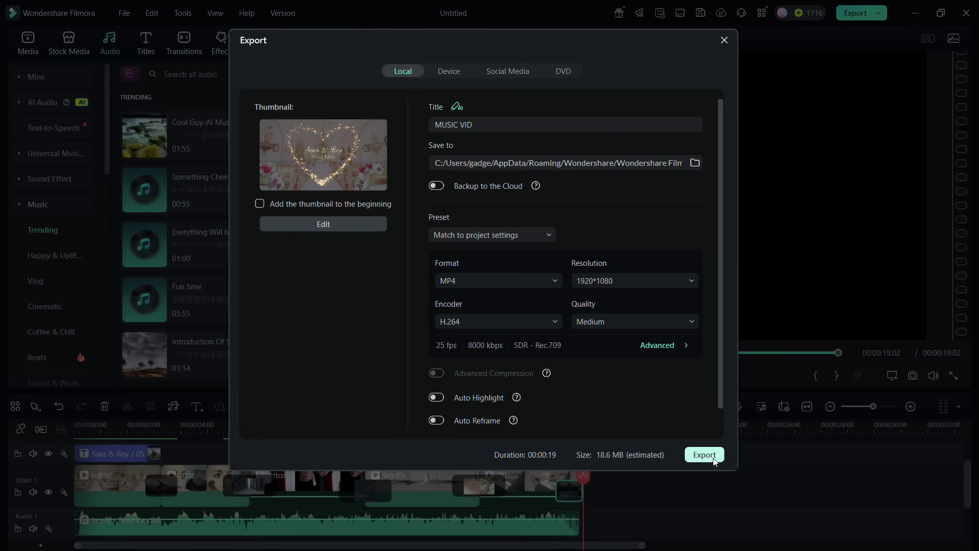
{"action": "left_click", "coordinate": [705, 454]}
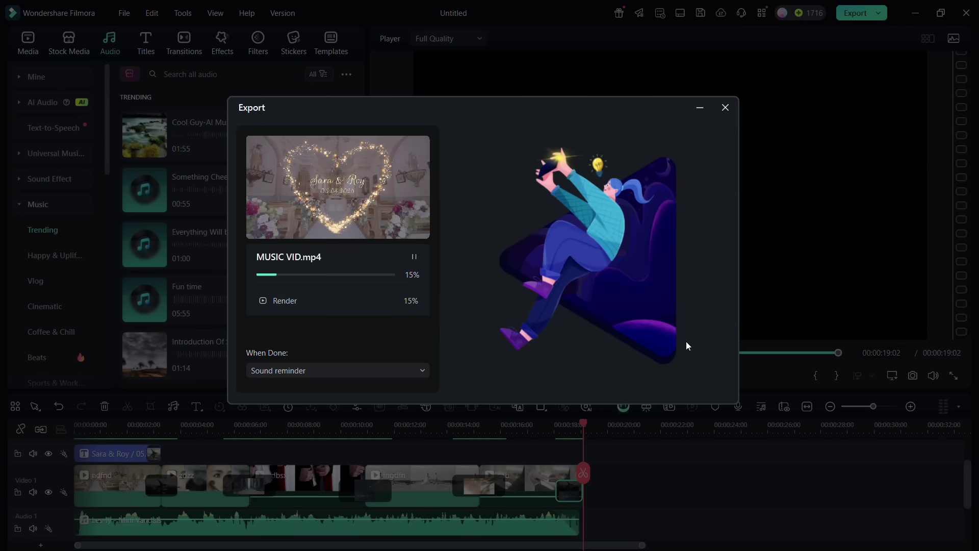